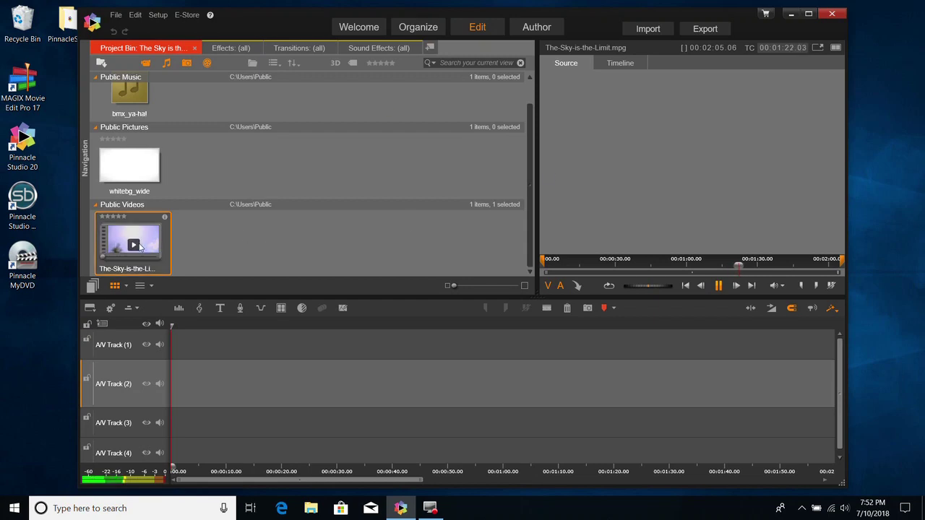
Preview the source clip, then place The-Sky-is-the-Limit.mpg on A/V Track (2)
left_click(136, 246)
left_click(136, 246)
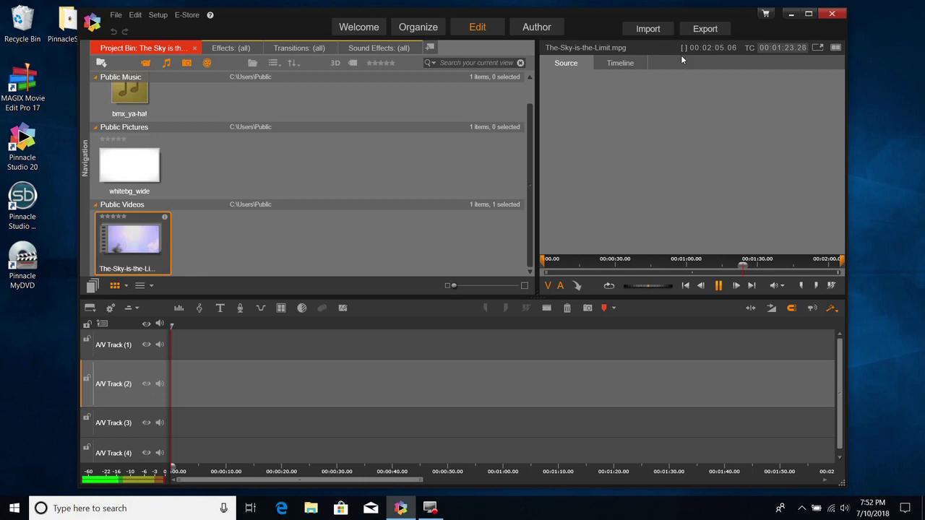
left_click(563, 64)
mouse_move(135, 246)
left_click_drag(133, 253, 182, 384)
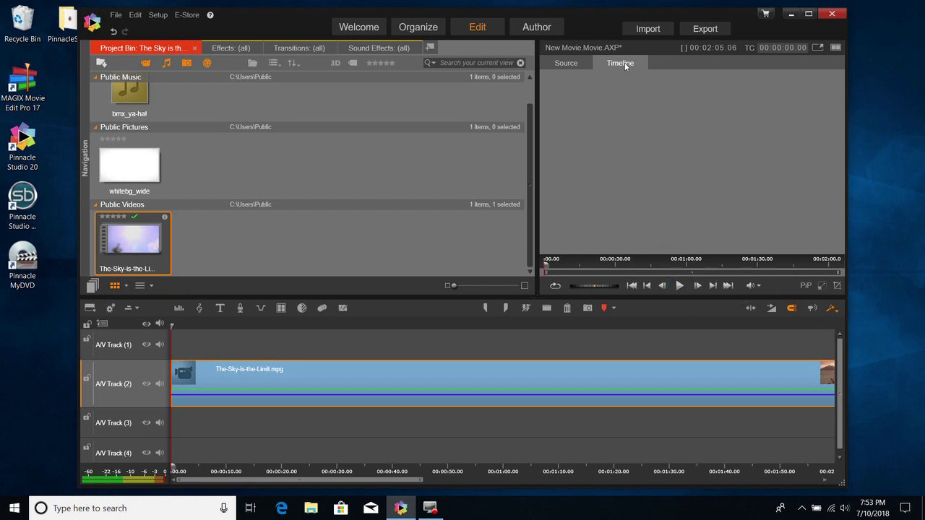
Test timeline playback in the preview, then switch back and play the source clip
left_click(679, 286)
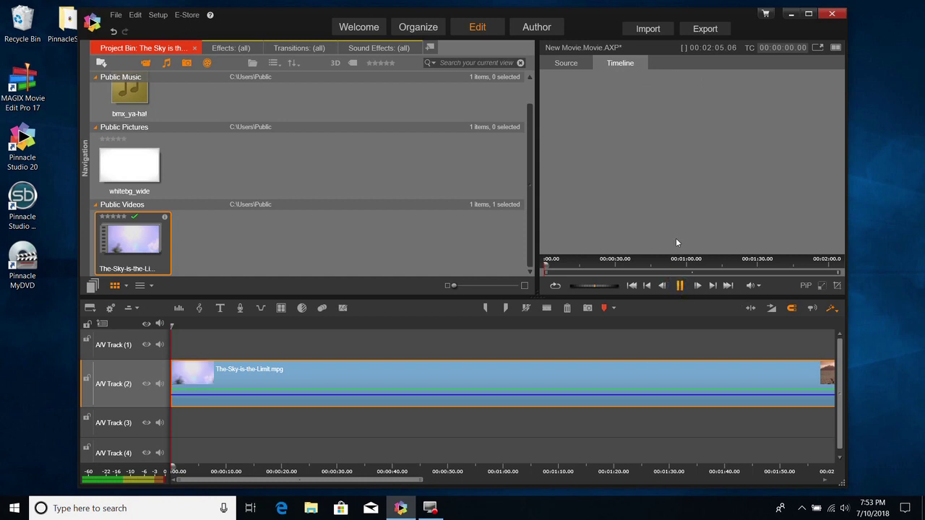
left_click(679, 286)
left_click(679, 286)
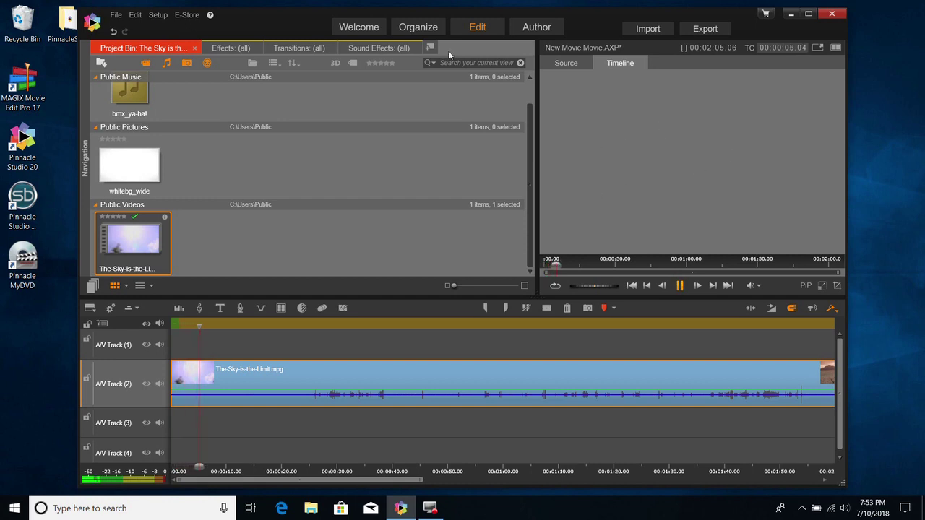
left_click(566, 63)
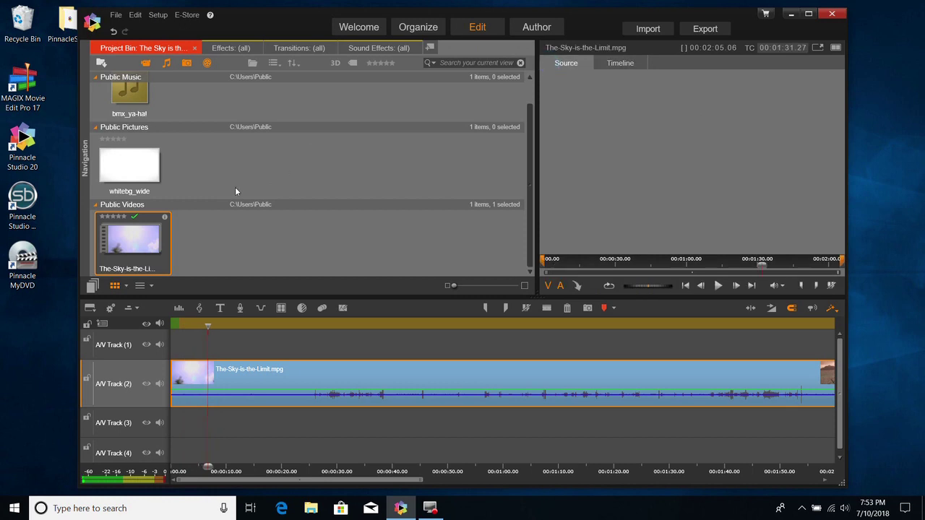
left_click(133, 246)
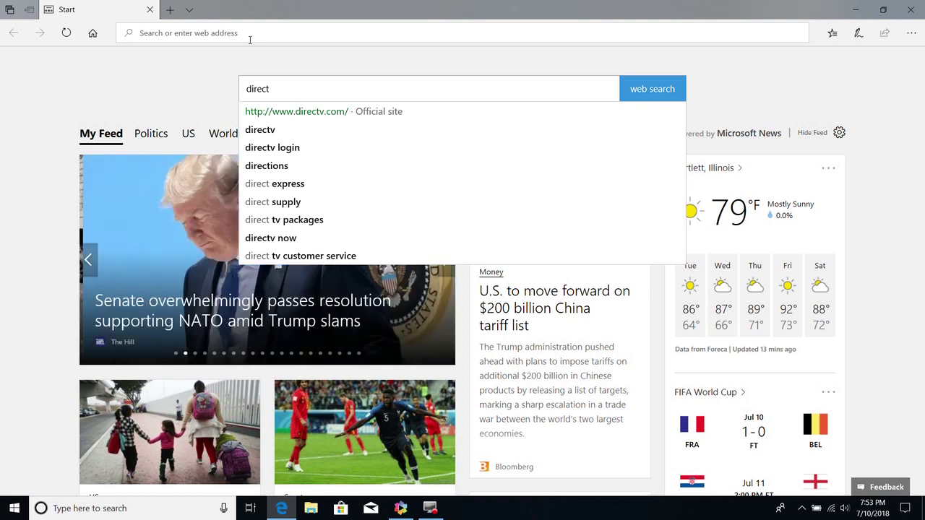
Search Edge for 'direct x' and pick the 'directx download' suggestion
type(" x")
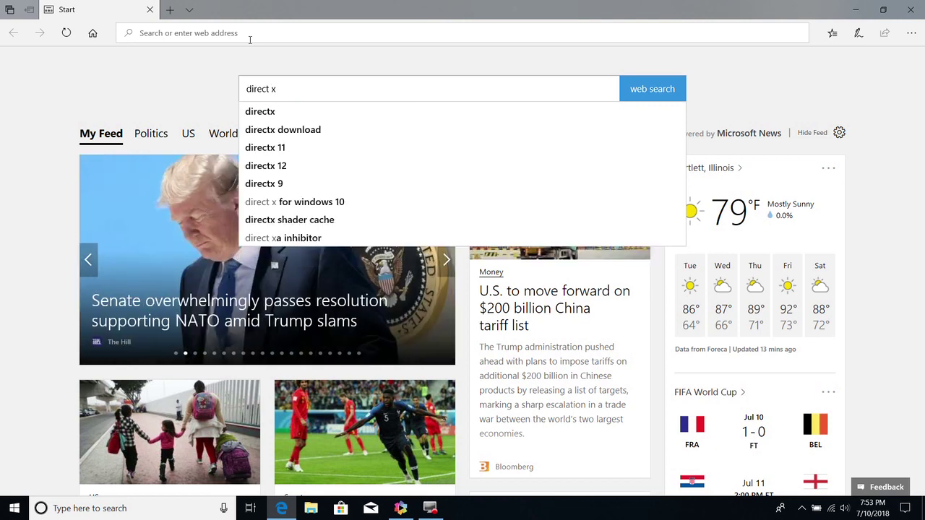
left_click(275, 136)
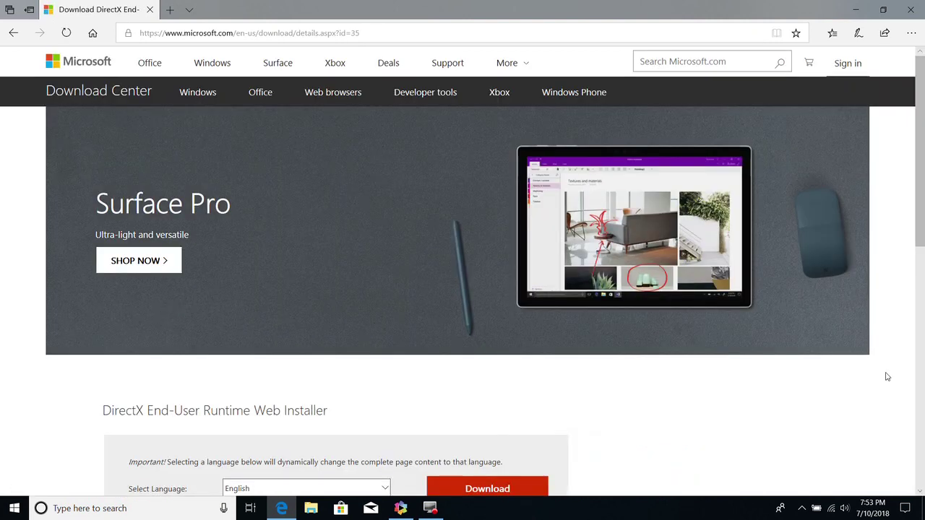
Start downloading the DirectX End-User Runtime Web Installer from the Download Center page
scroll(912, 391, "down", 5)
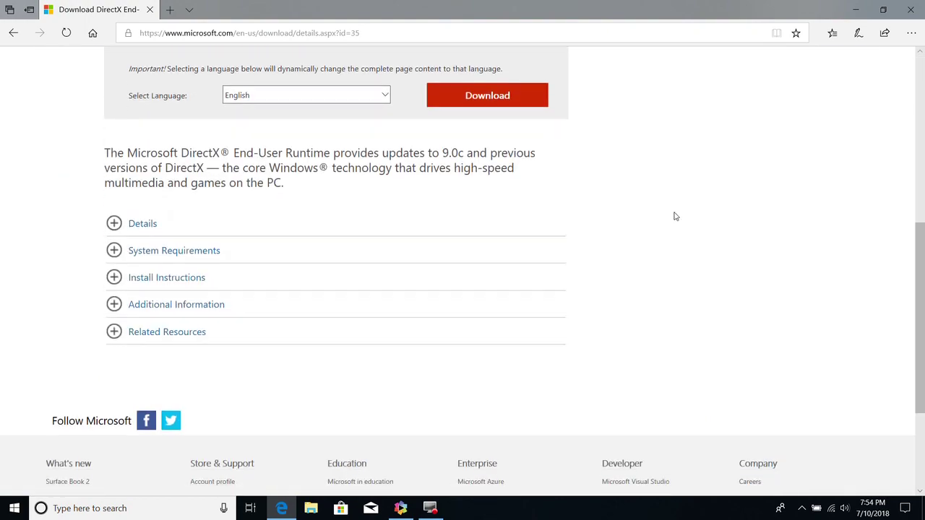
left_click(487, 96)
left_click(488, 95)
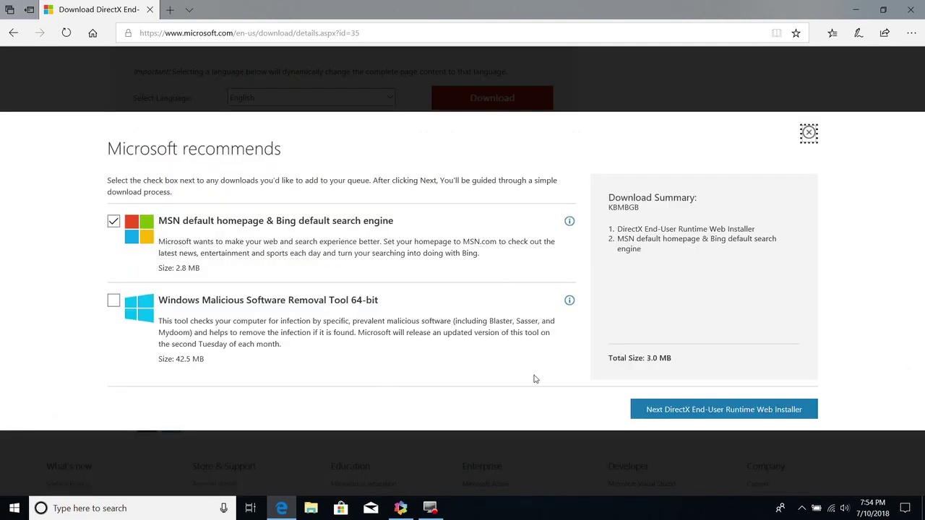
Decline the MSN homepage and Bing offer, continue, and run dxwebsetup.exe
left_click(123, 226)
left_click(114, 222)
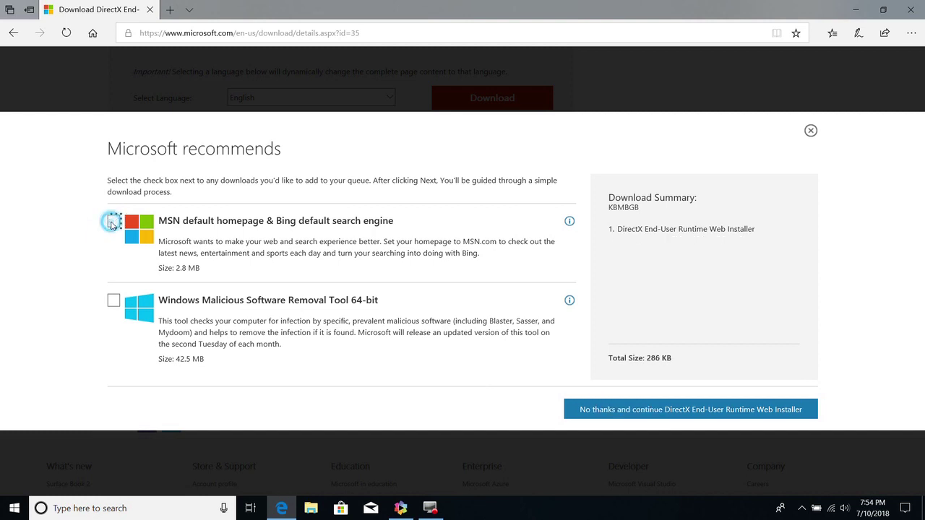
left_click(673, 413)
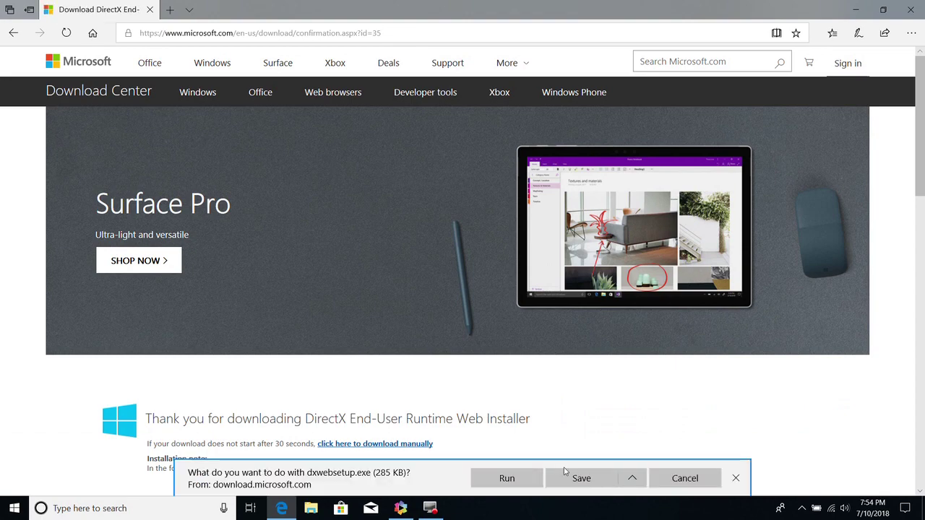
left_click(507, 478)
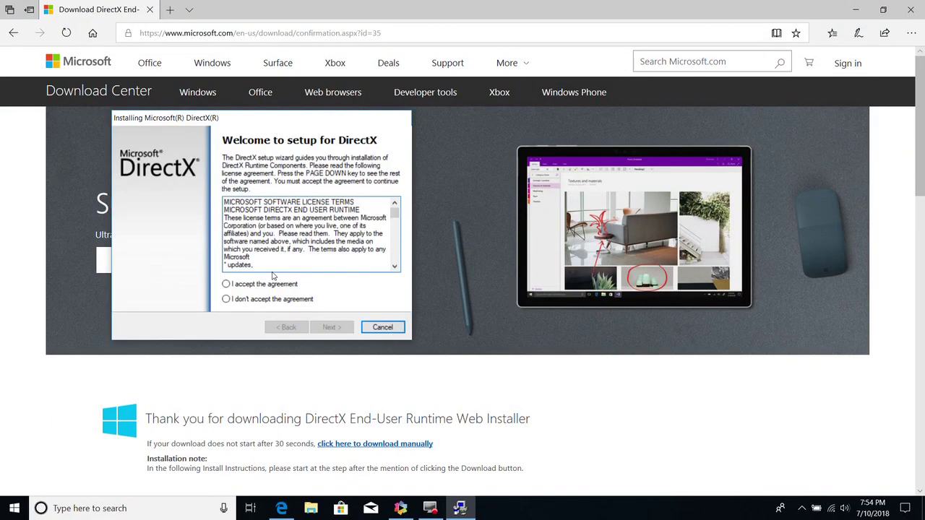
Accept the DirectX license, decline the Bing Bar, and start the runtime installation
left_click(266, 287)
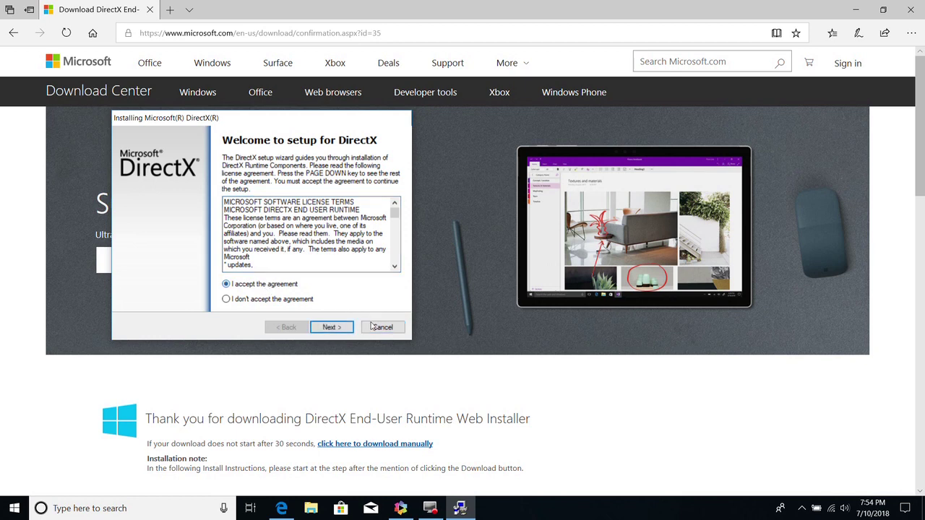
left_click(329, 327)
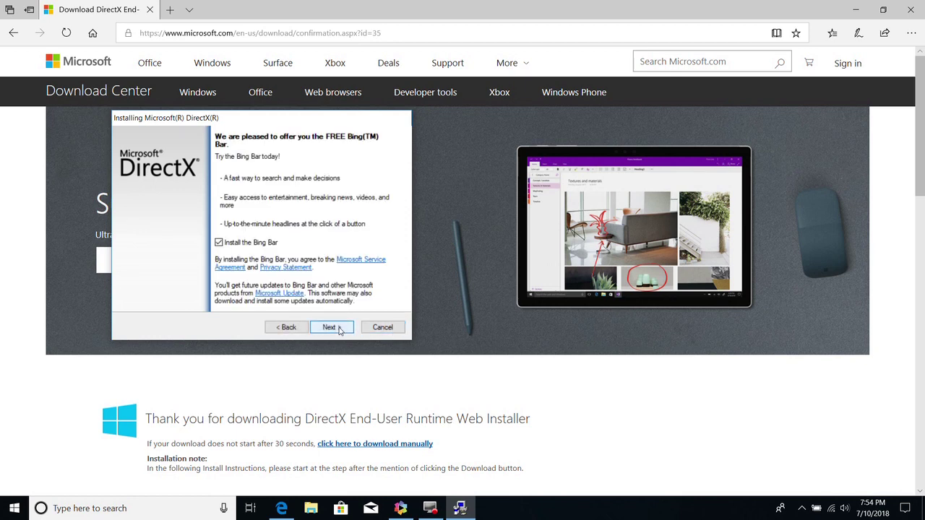
left_click(219, 243)
left_click(331, 328)
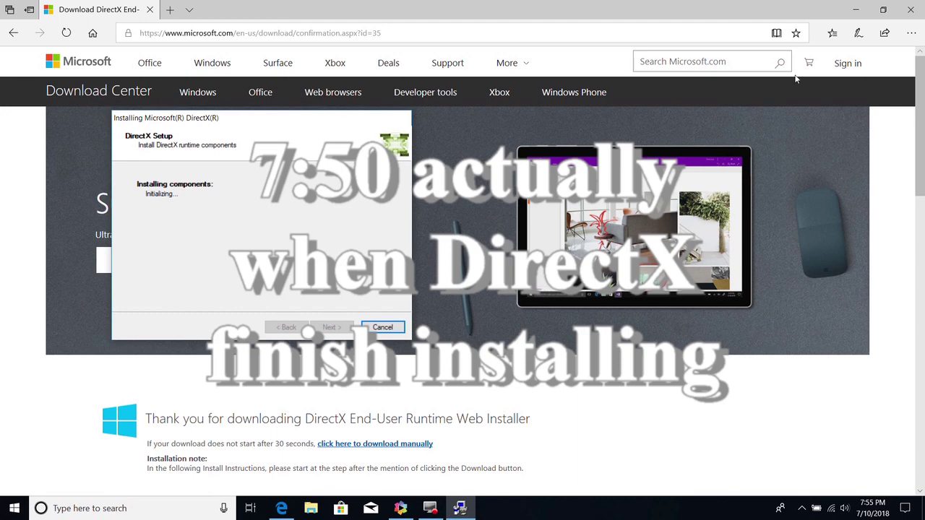
With Edge minimized, start the 96.5 MB component download, then return to the DirectX page
left_click(859, 11)
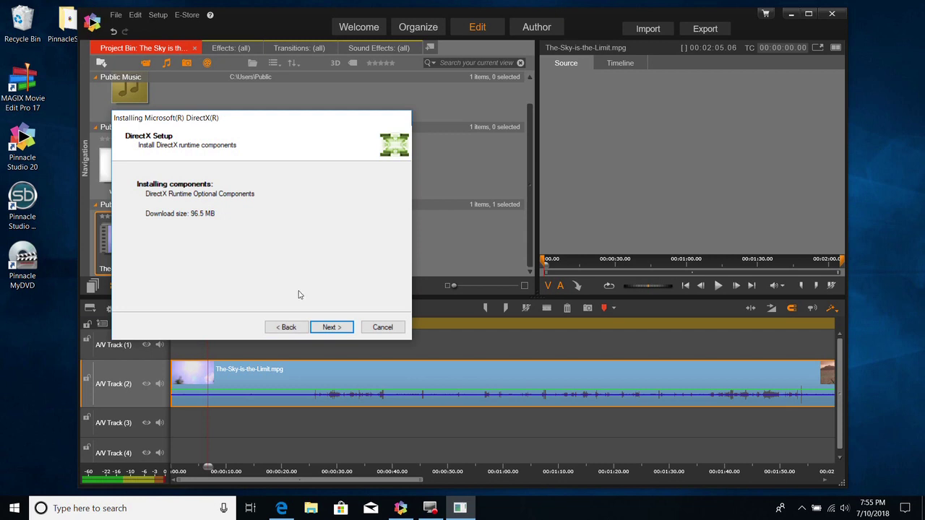
left_click(329, 329)
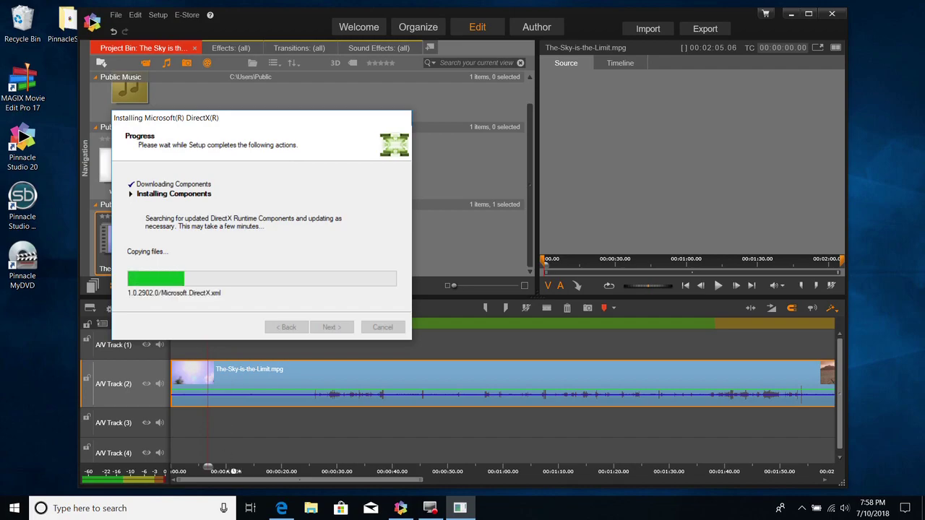
left_click(284, 511)
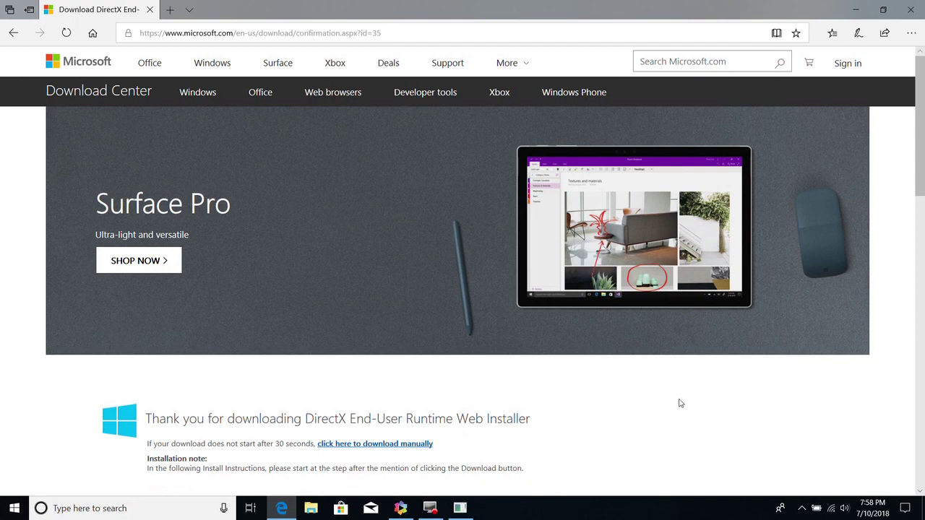
Check the download page in Edge, then hide Edge so the installer's file-copying progress shows
left_click(854, 12)
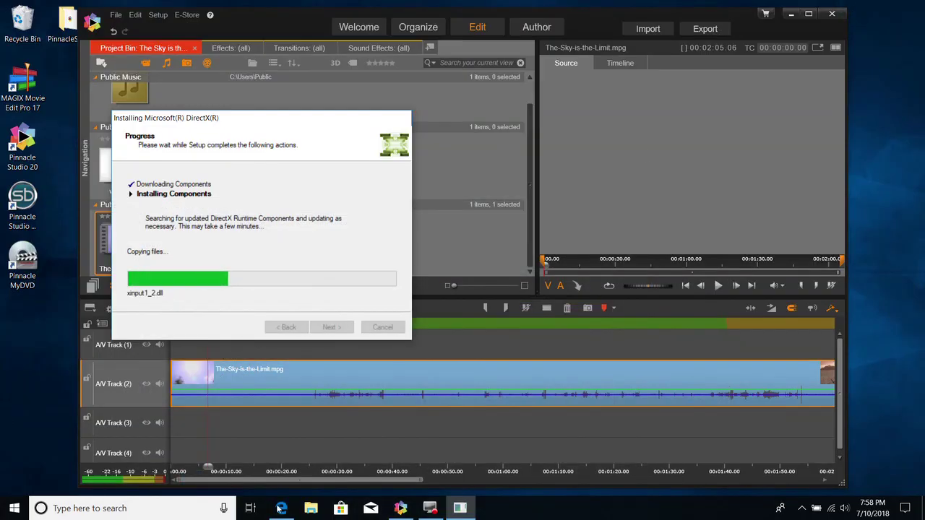
left_click(281, 508)
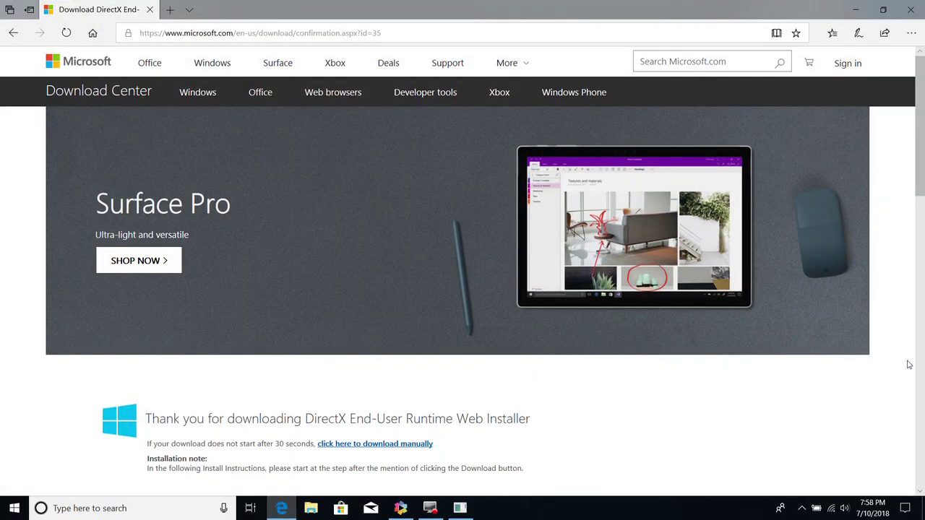
scroll(909, 365, "down", 3)
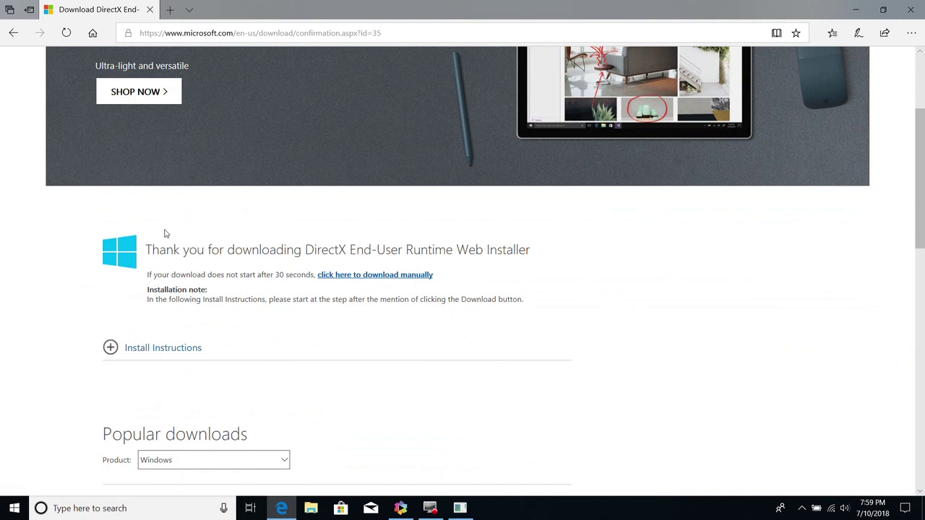
left_click(855, 9)
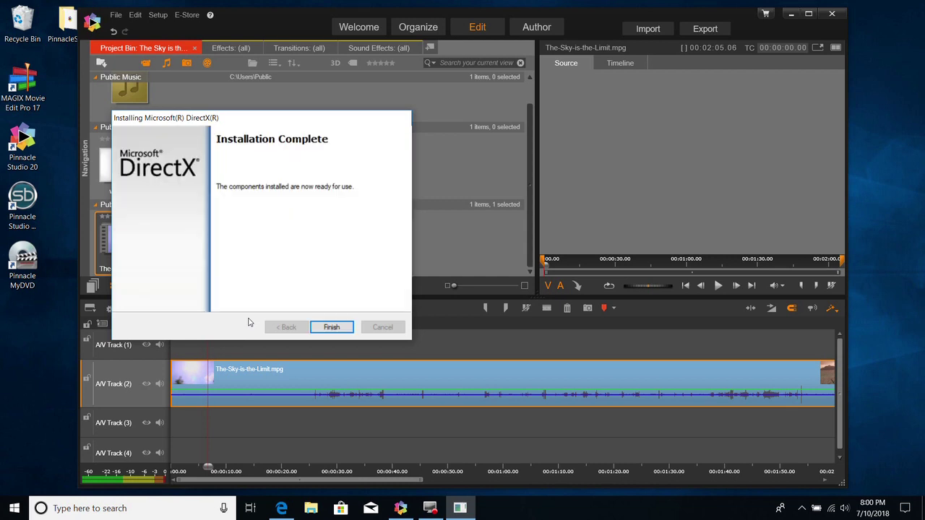
Close DirectX Setup once its Installation Complete page appears
left_click(332, 327)
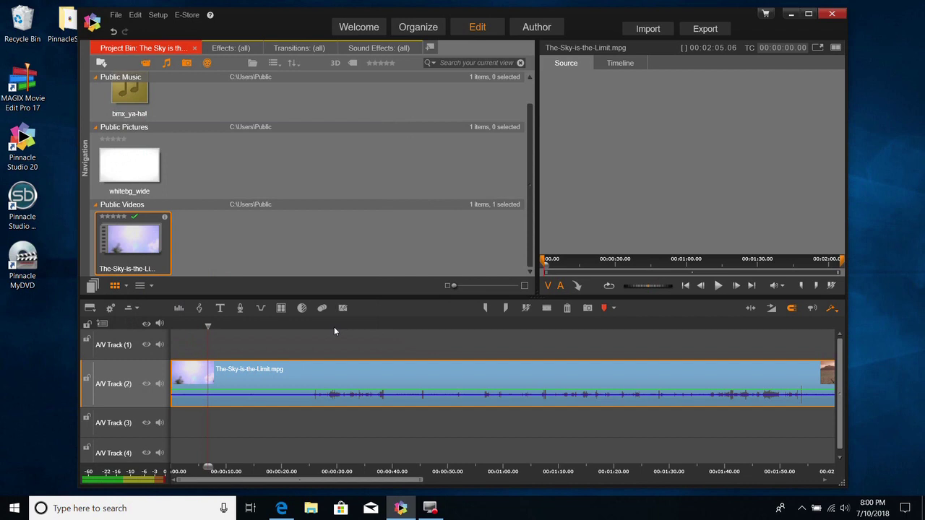
Play the timeline, quit saving the project as New Movie.Movie, then relaunch Pinnacle Studio 20
left_click(717, 286)
left_click(828, 16)
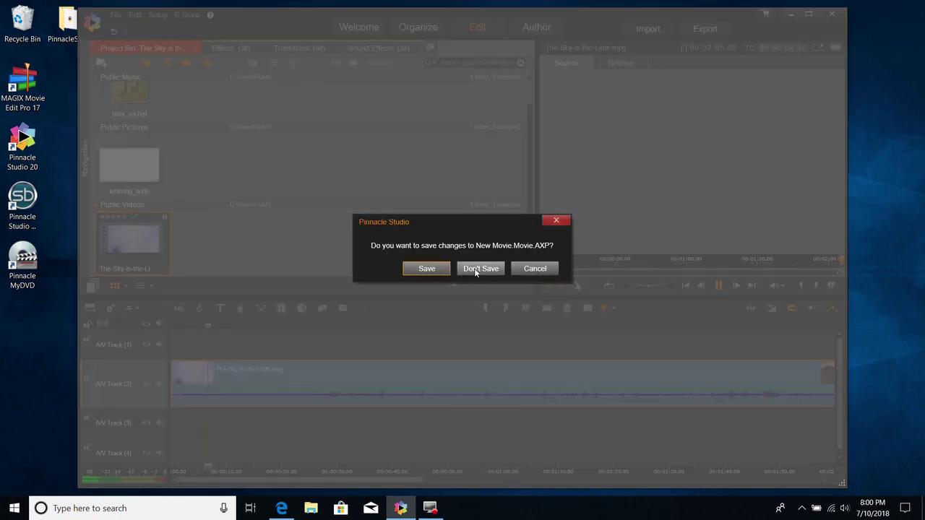
left_click(436, 269)
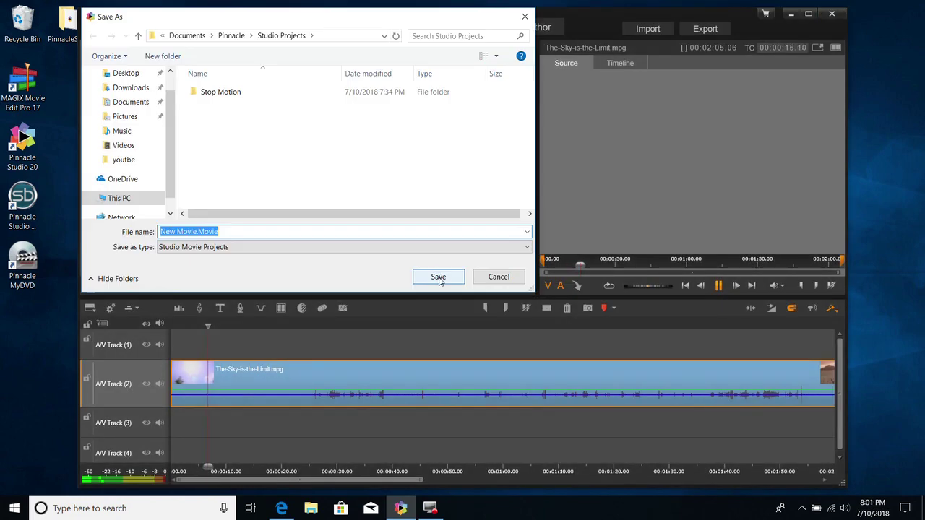
left_click(438, 277)
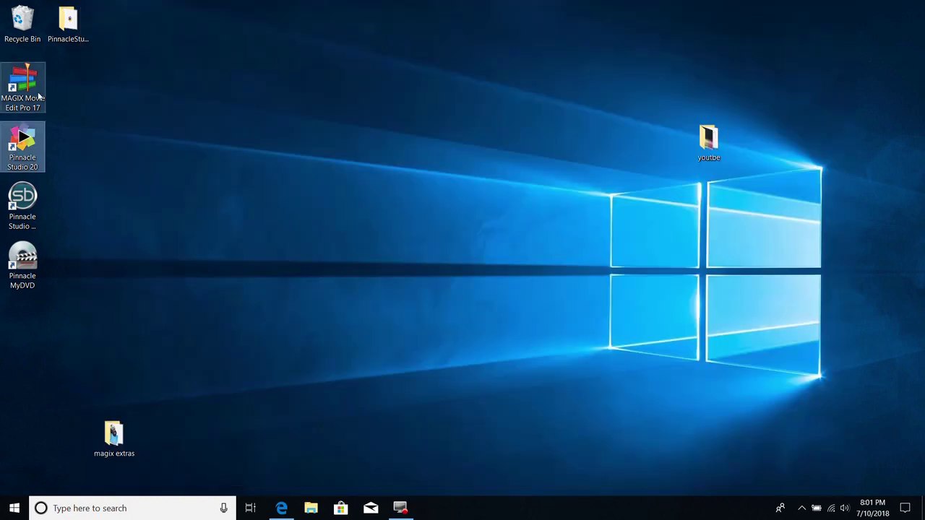
double_click(29, 146)
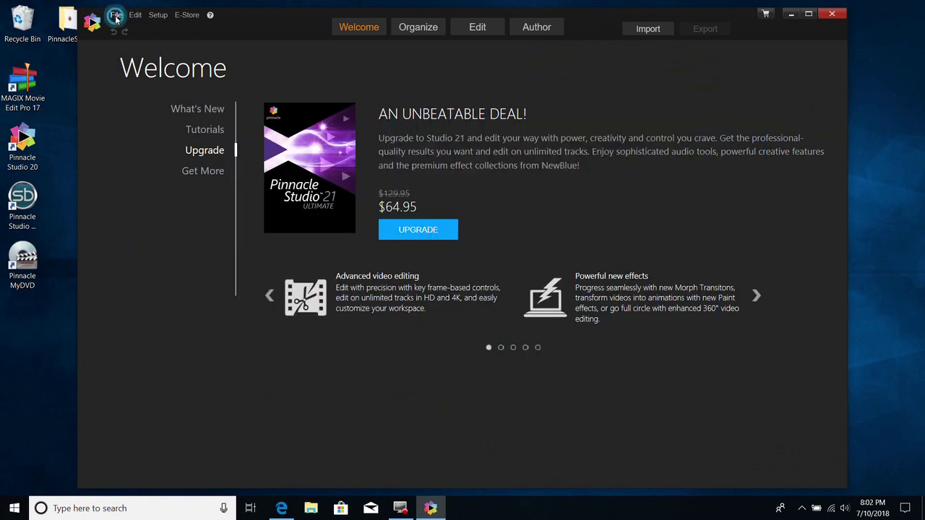
Reopen the recent project New Movie.Movie.AXP from File > Recent
left_click(116, 15)
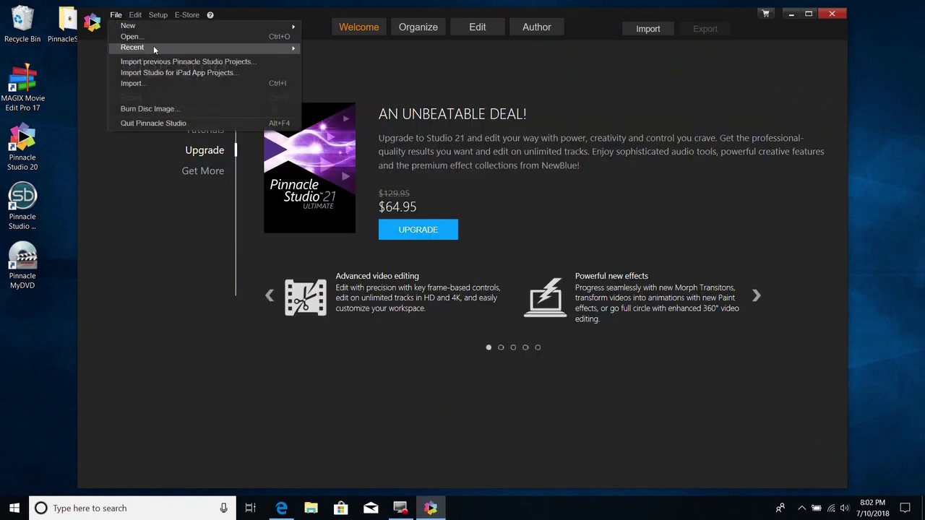
mouse_move(173, 49)
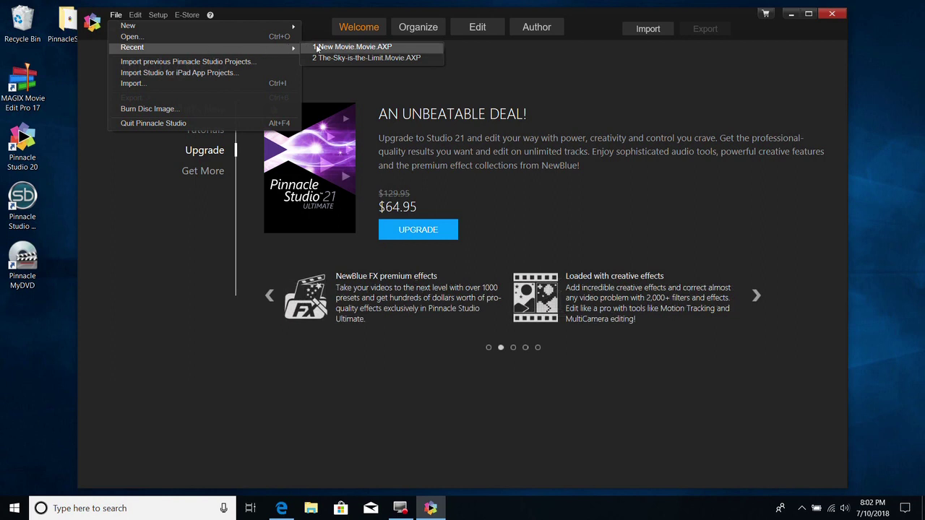
left_click(345, 47)
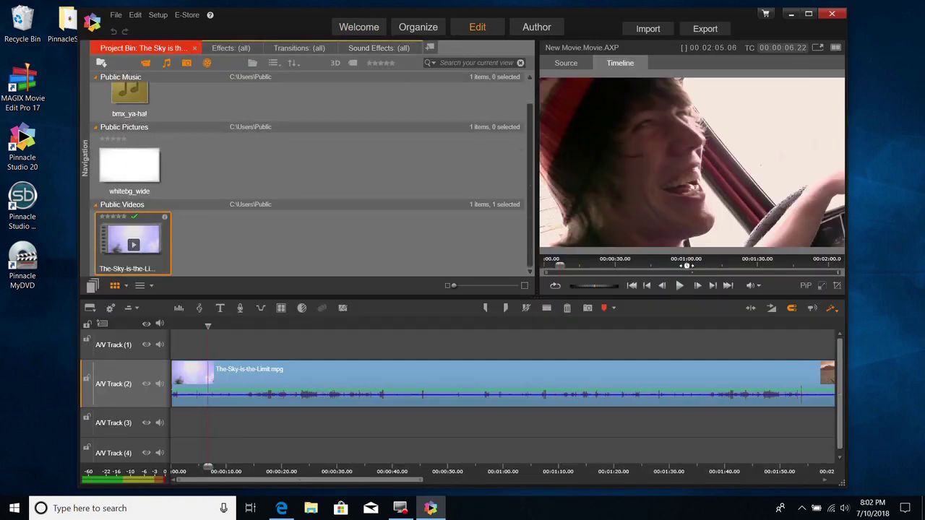
Play the timeline, then switch to Source and play The-Sky-is-the-Limit clip
left_click(680, 286)
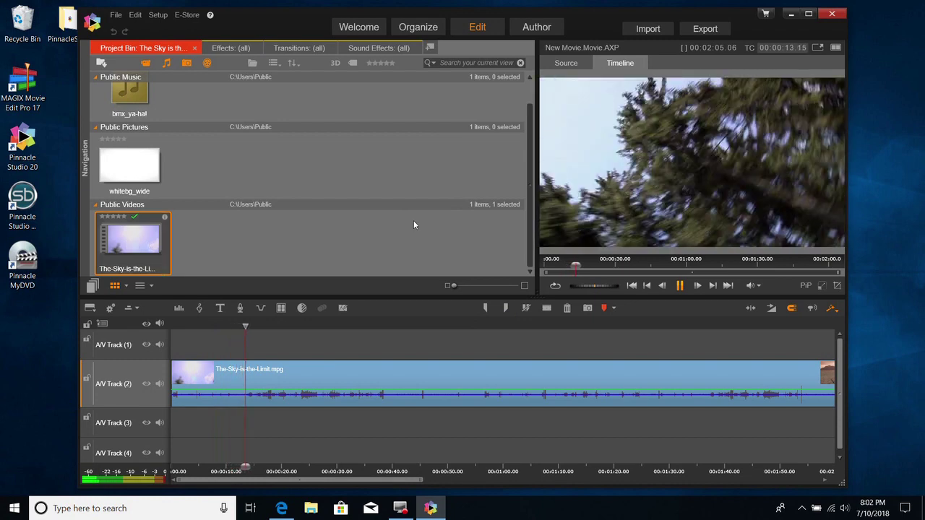
left_click(572, 65)
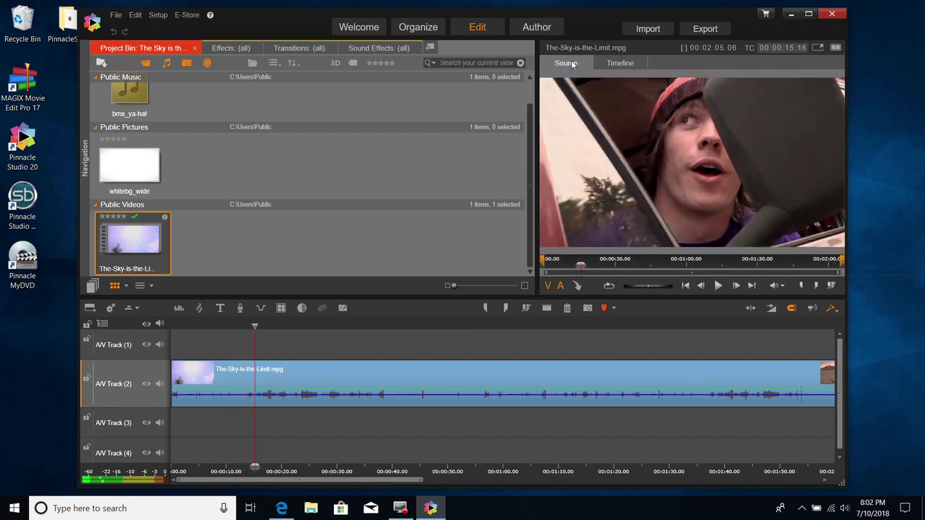
left_click(133, 247)
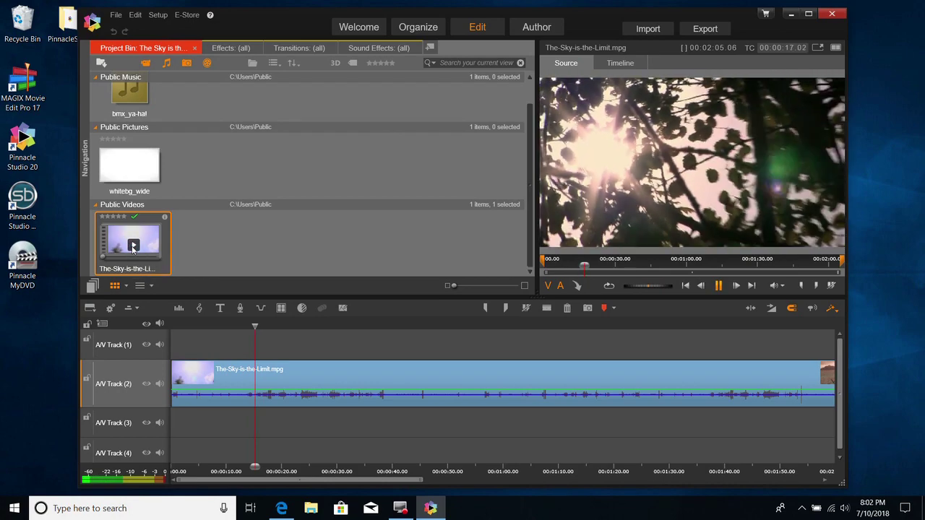
Return to the Timeline, move the playhead back to about 4 seconds, and play it
left_click(611, 65)
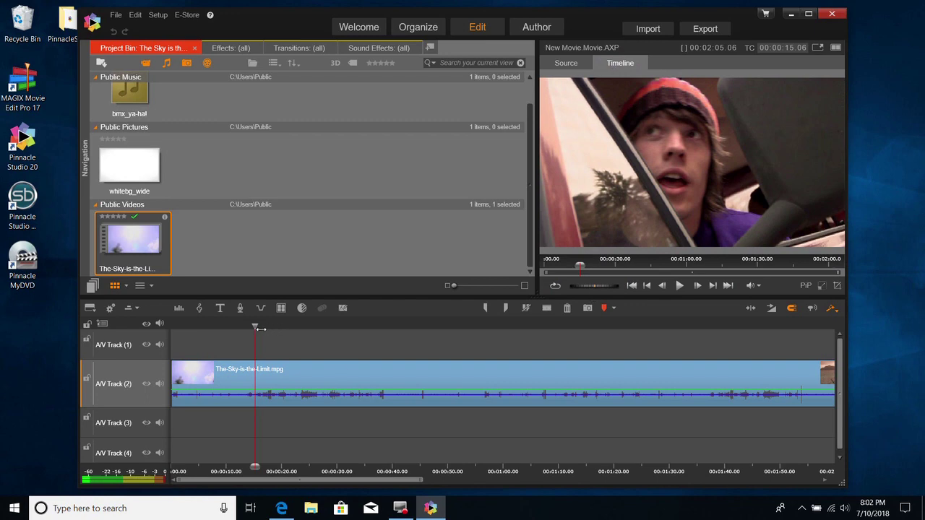
left_click_drag(260, 329, 183, 336)
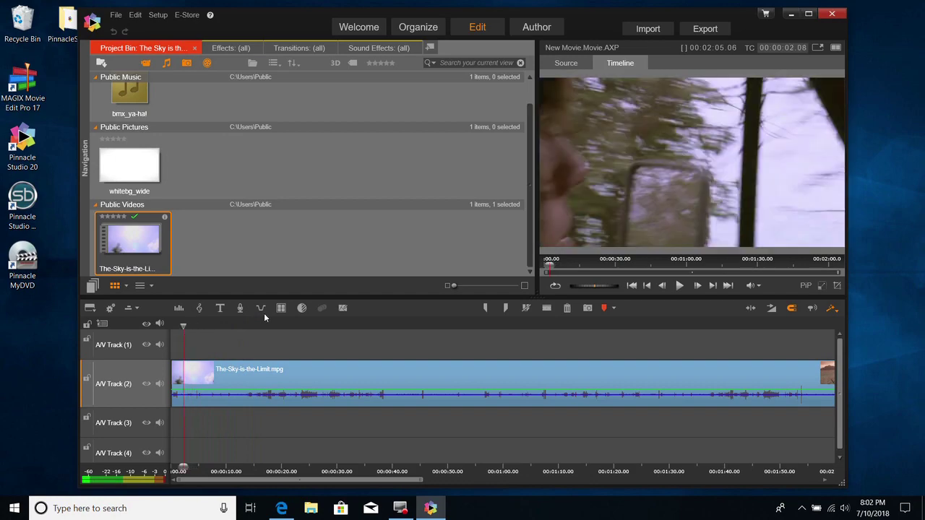
left_click(680, 286)
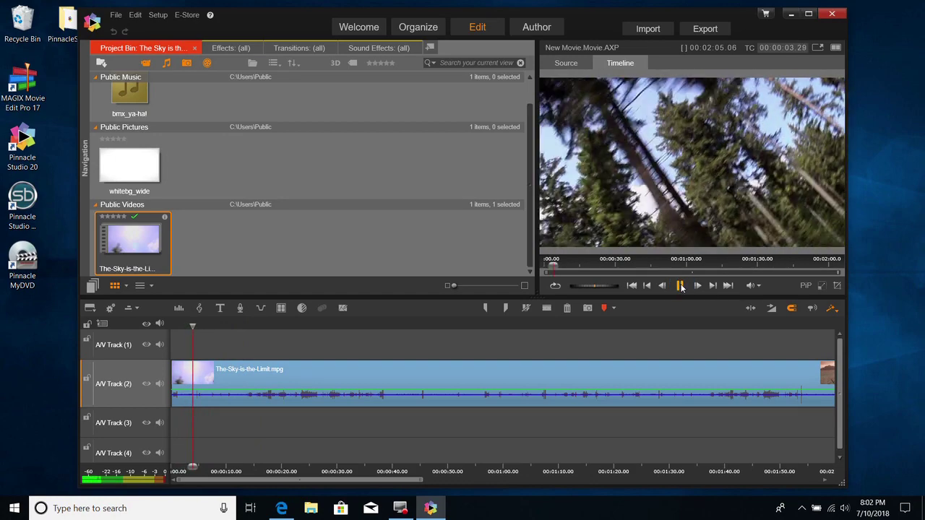